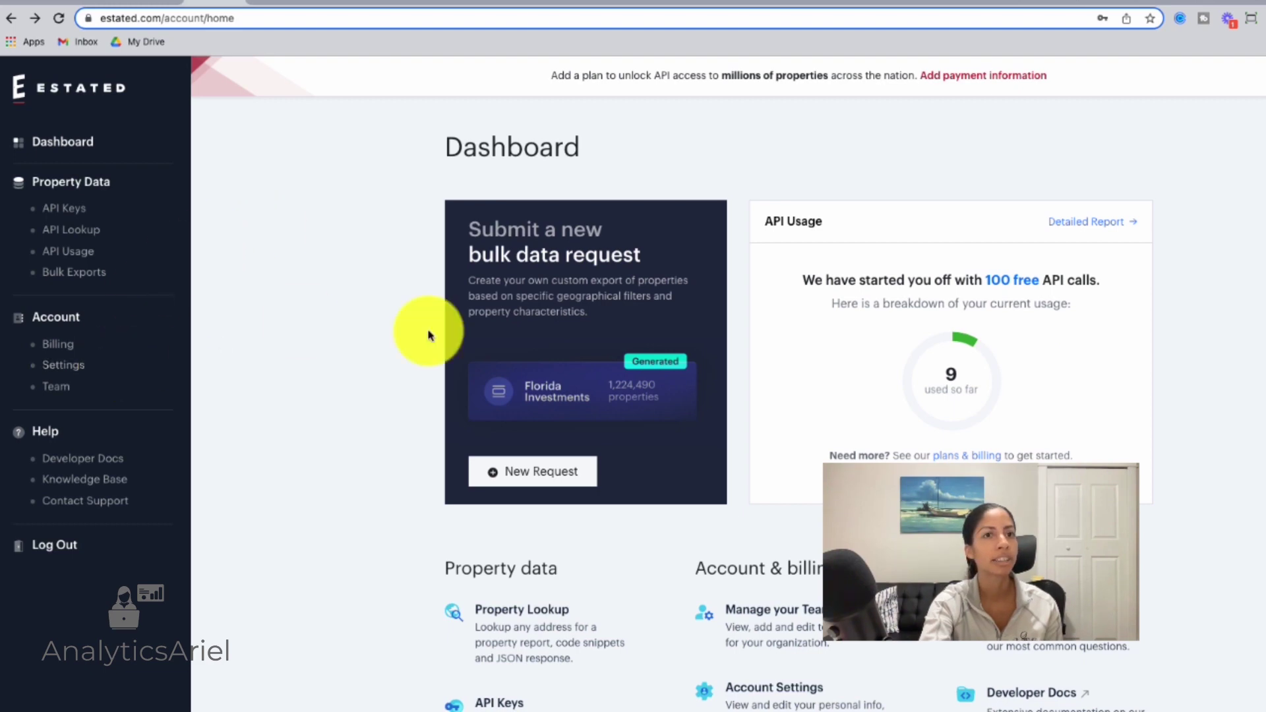
scroll(410, 508, down, 1)
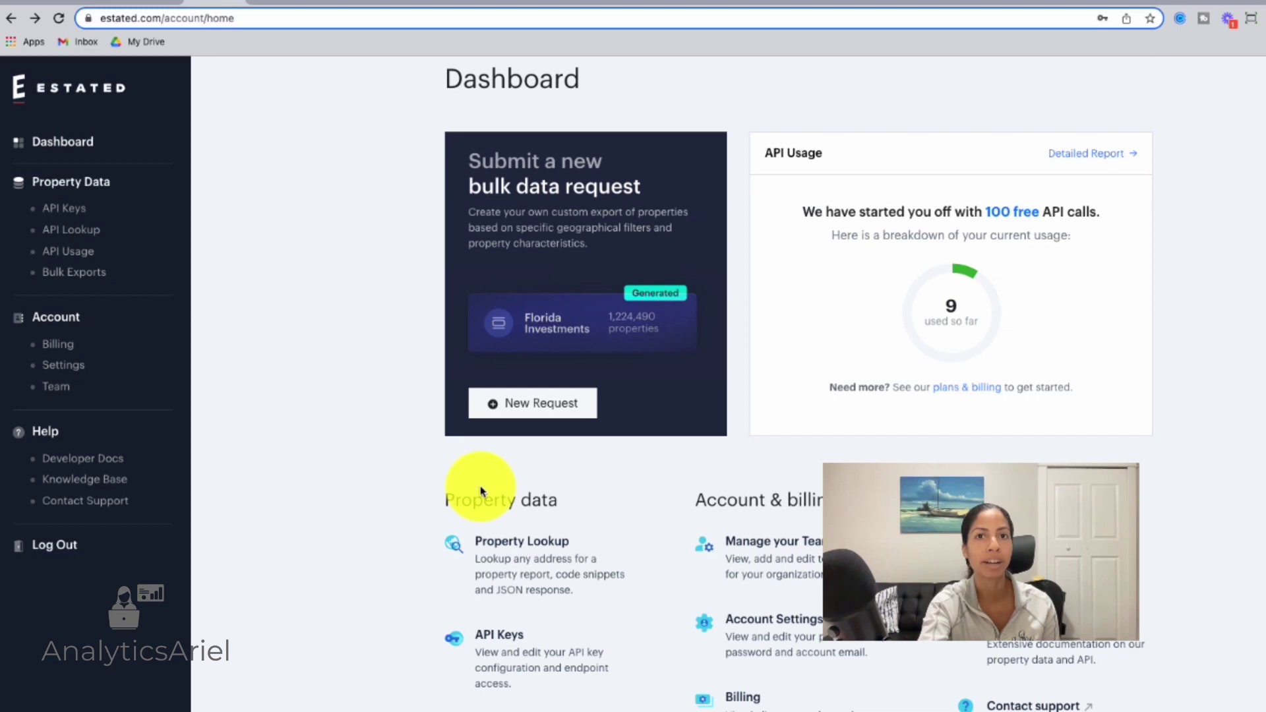
scroll(462, 515, down, 1)
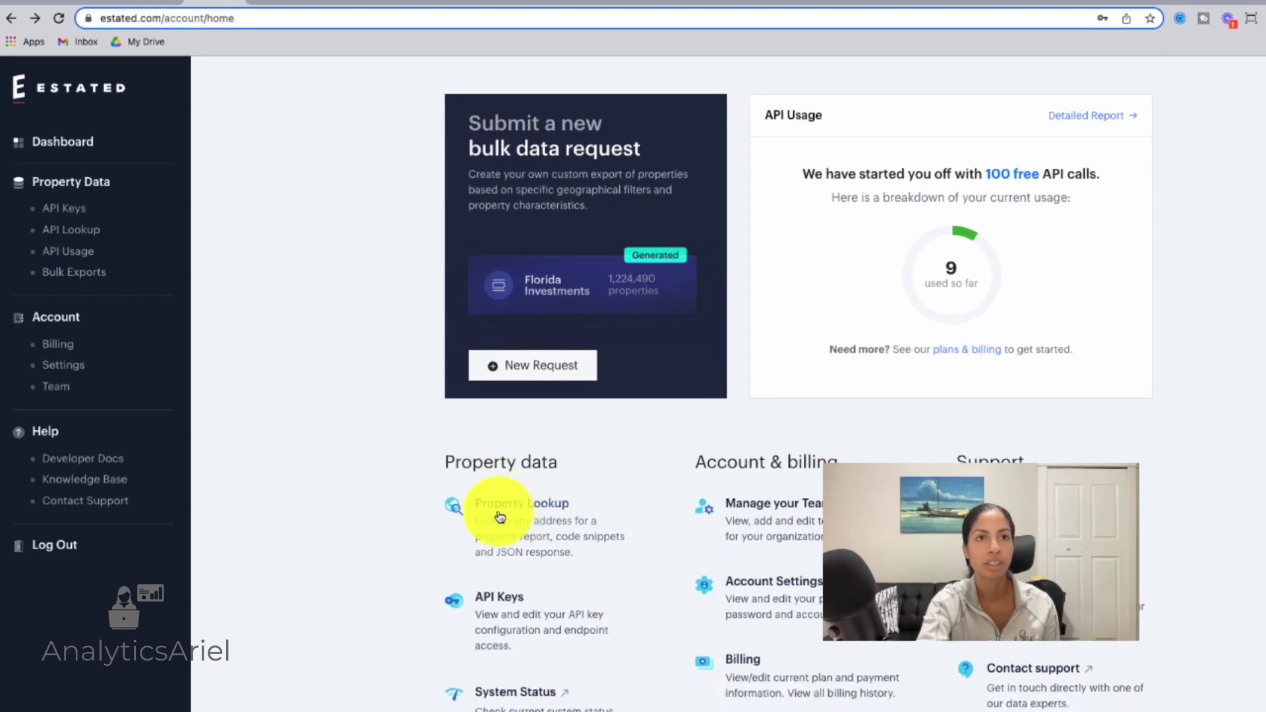
- Compare the $385,000 Zillow listing for 2104 W Powhatan Ave with its $278,000 Estated estimate
click(500, 518)
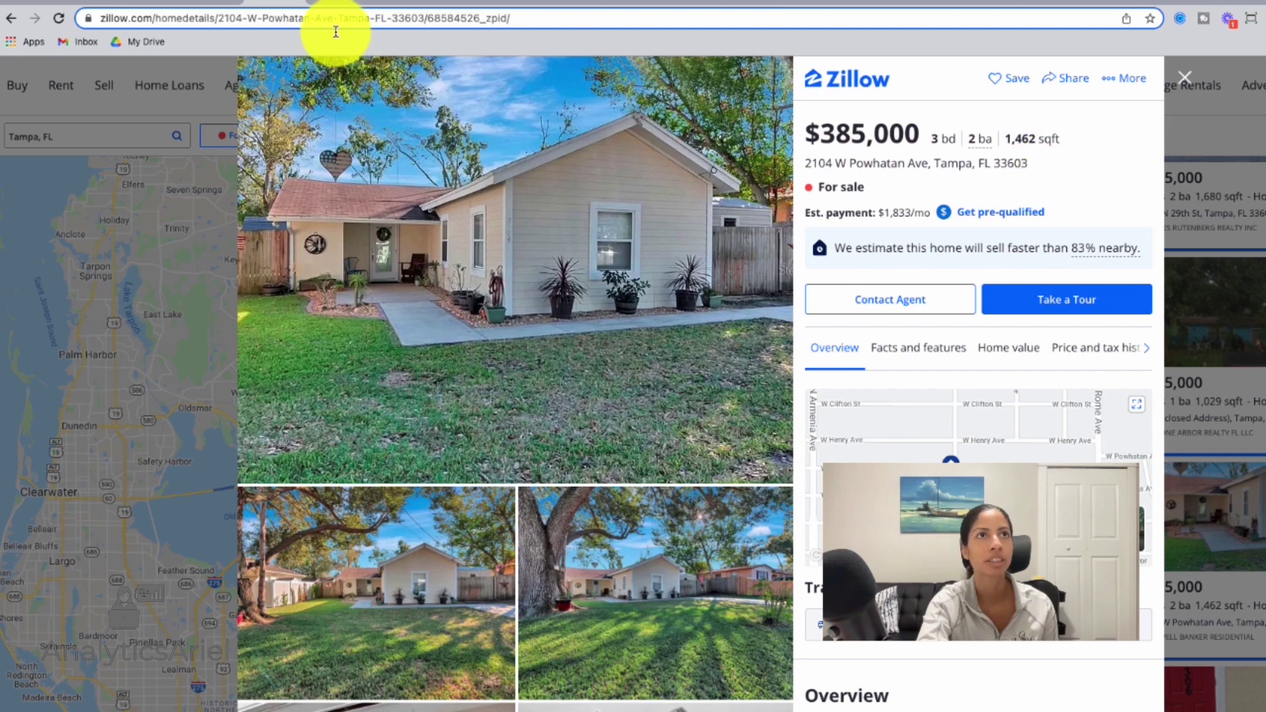
click(330, 6)
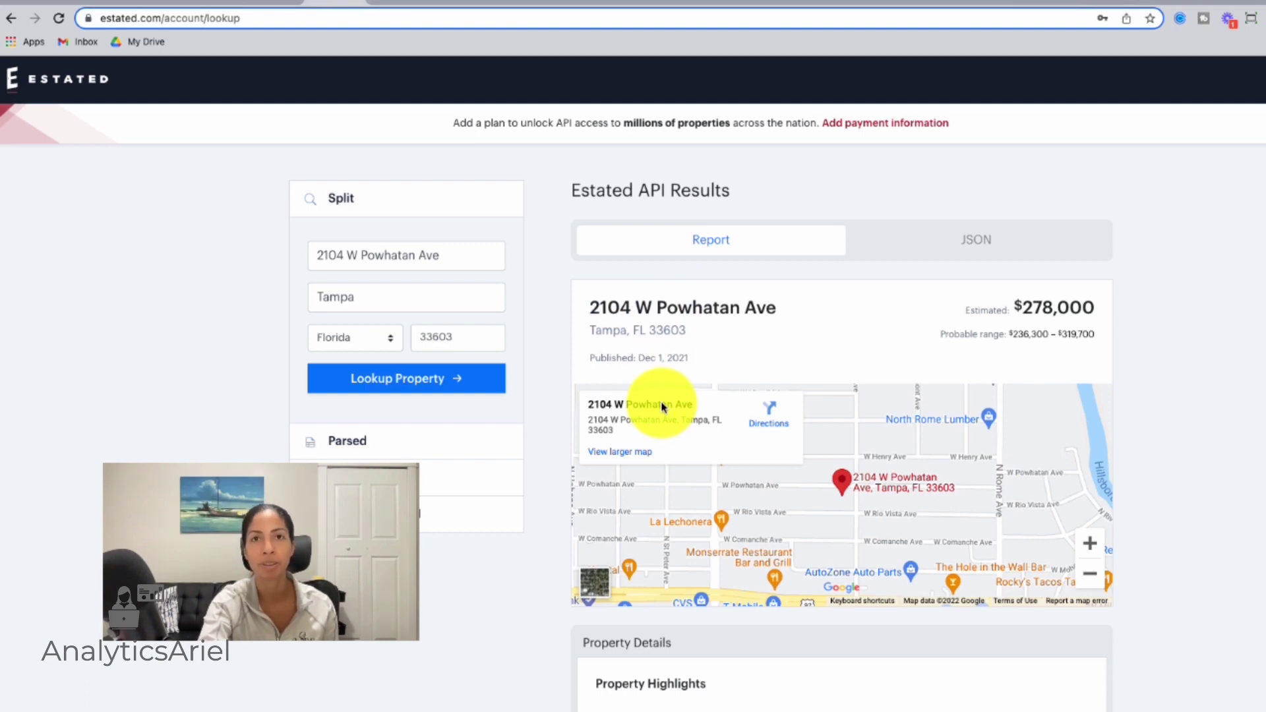
scroll(1159, 396, down, 2)
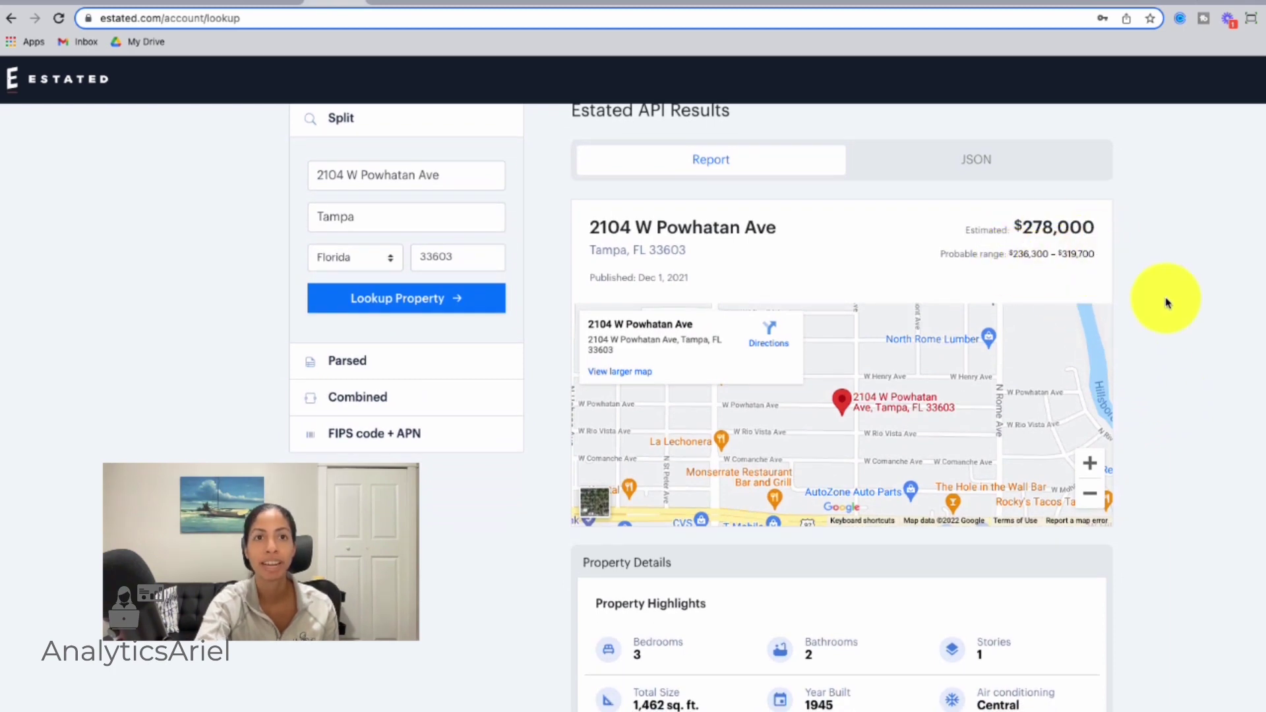
scroll(1167, 303, down, 6)
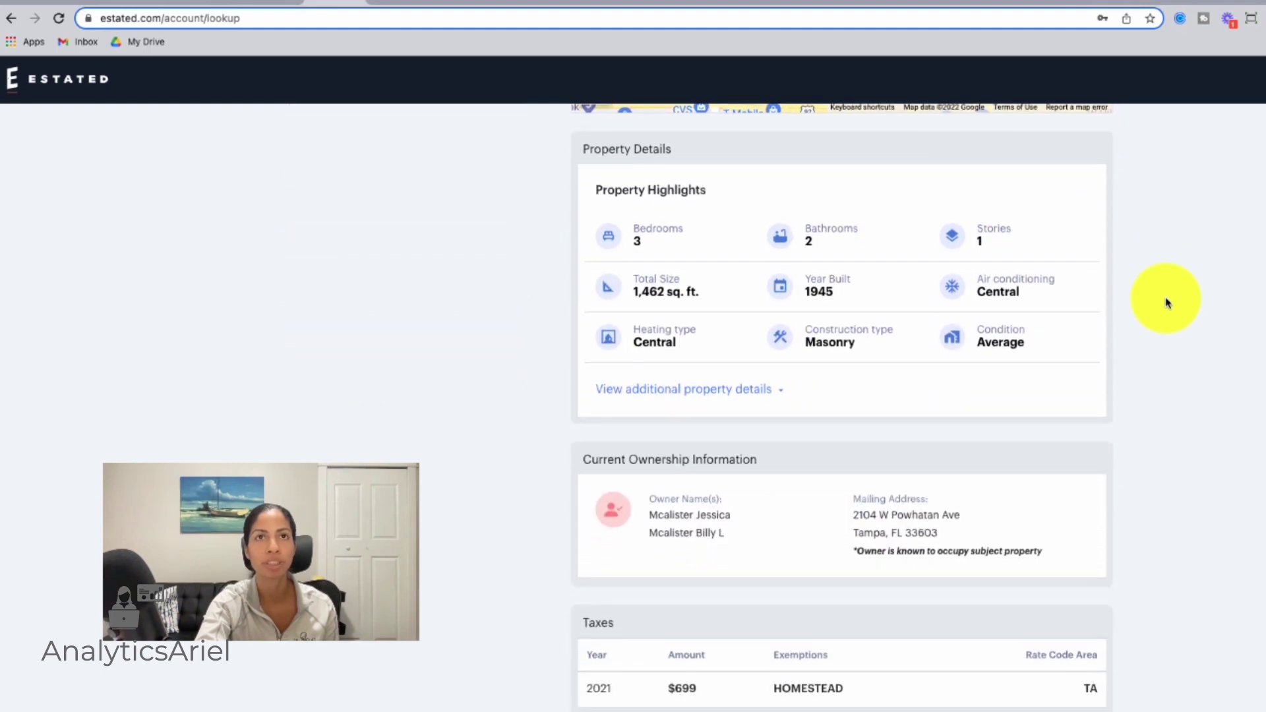
click(704, 395)
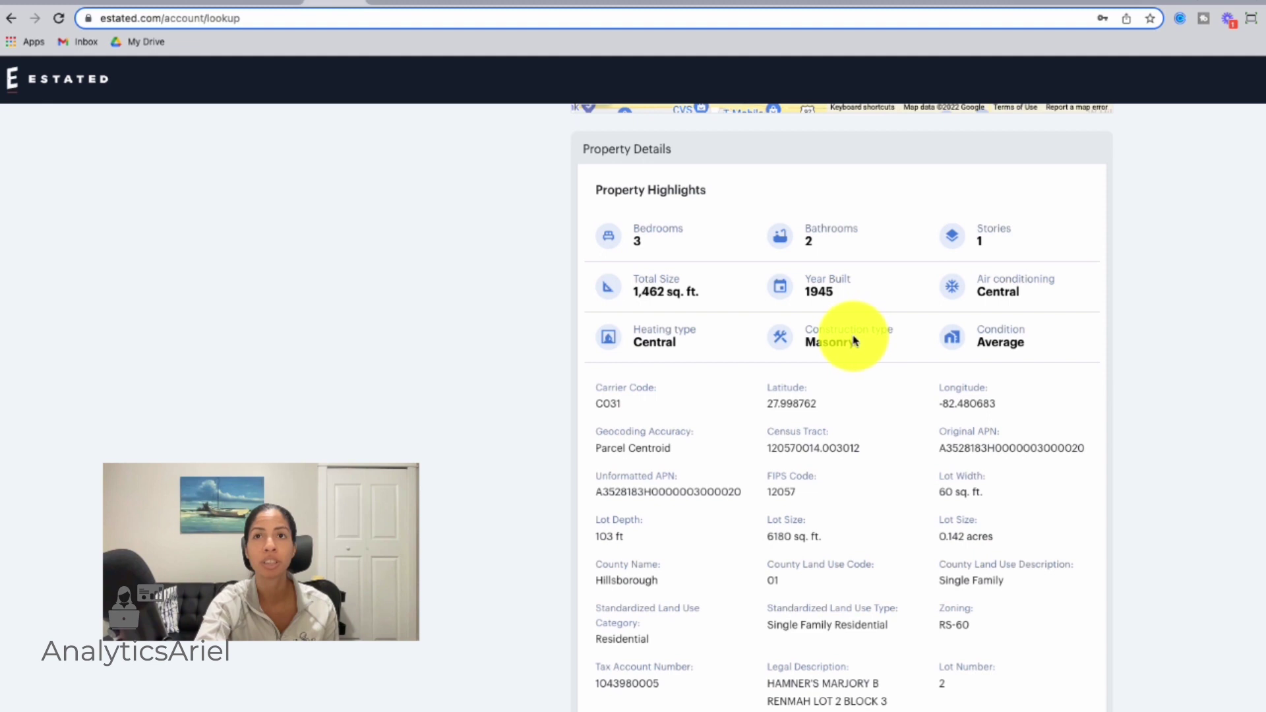
- Review ownership, taxes, the $177,419 2021 market assessment and deed history back to 2000
scroll(616, 466, down, 2)
scroll(816, 470, down, 2)
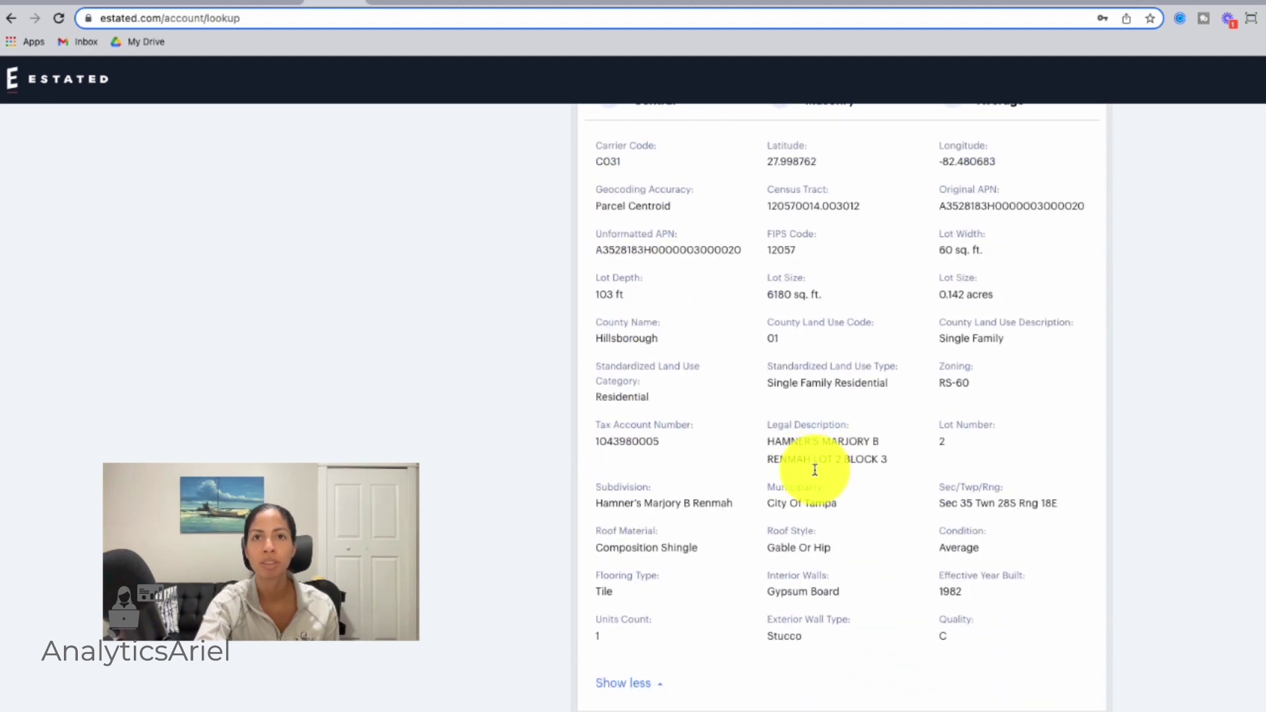
scroll(791, 476, down, 1)
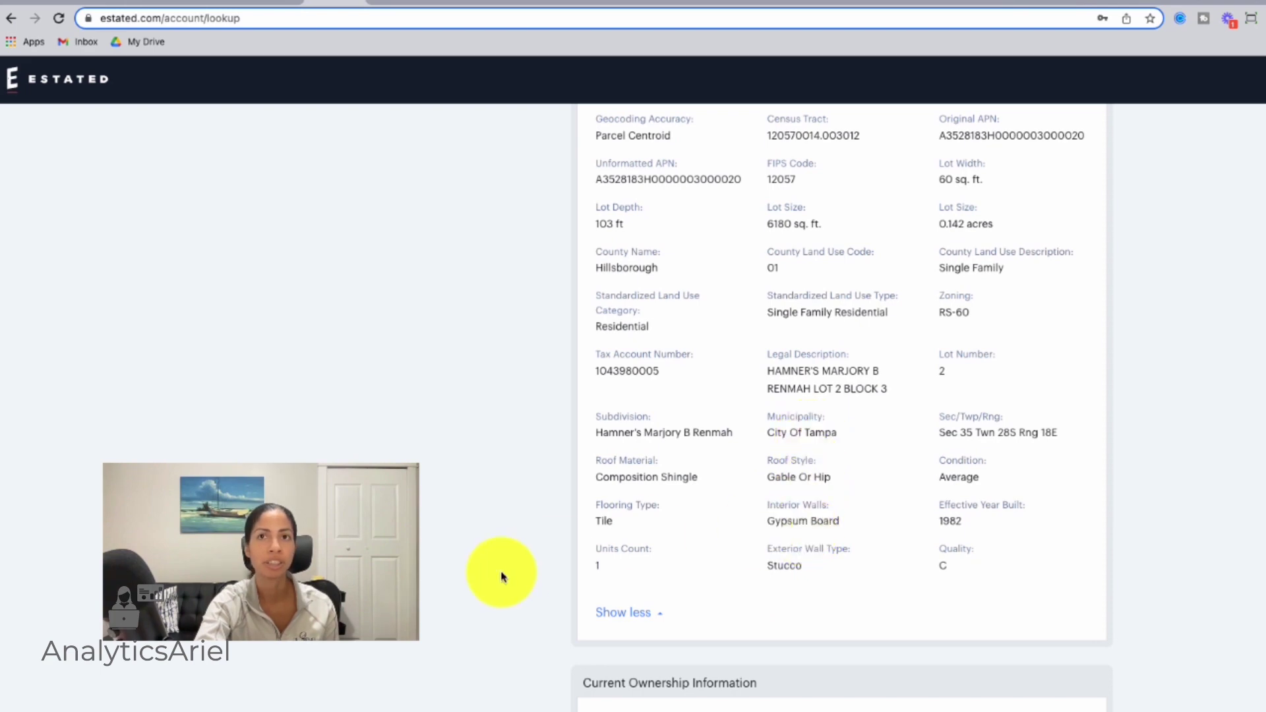
scroll(503, 576, down, 7)
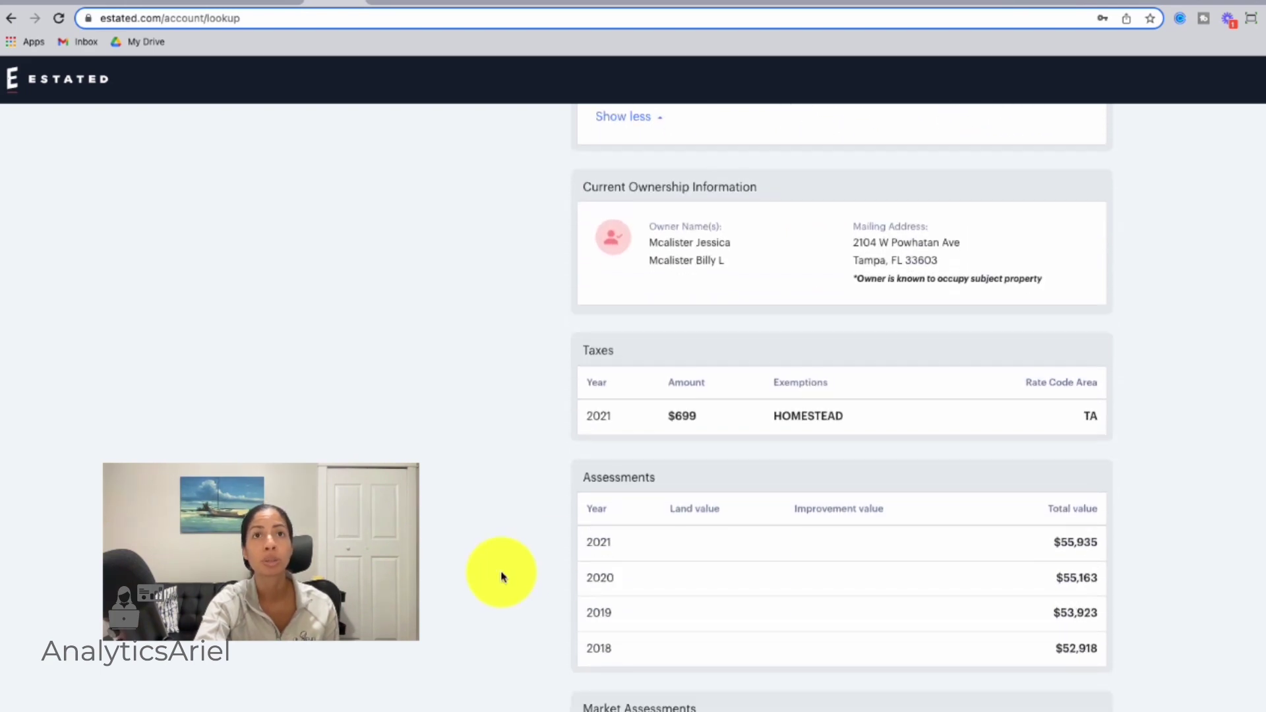
scroll(502, 577, up, 1)
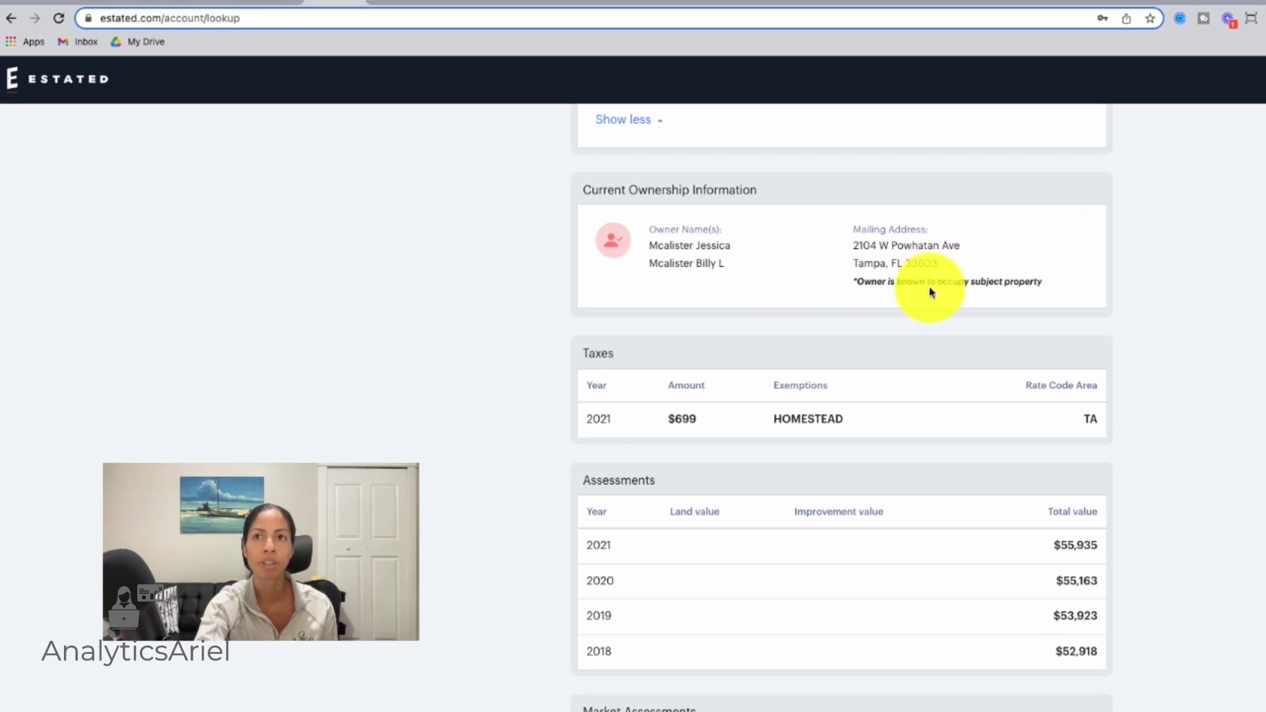
scroll(930, 290, down, 5)
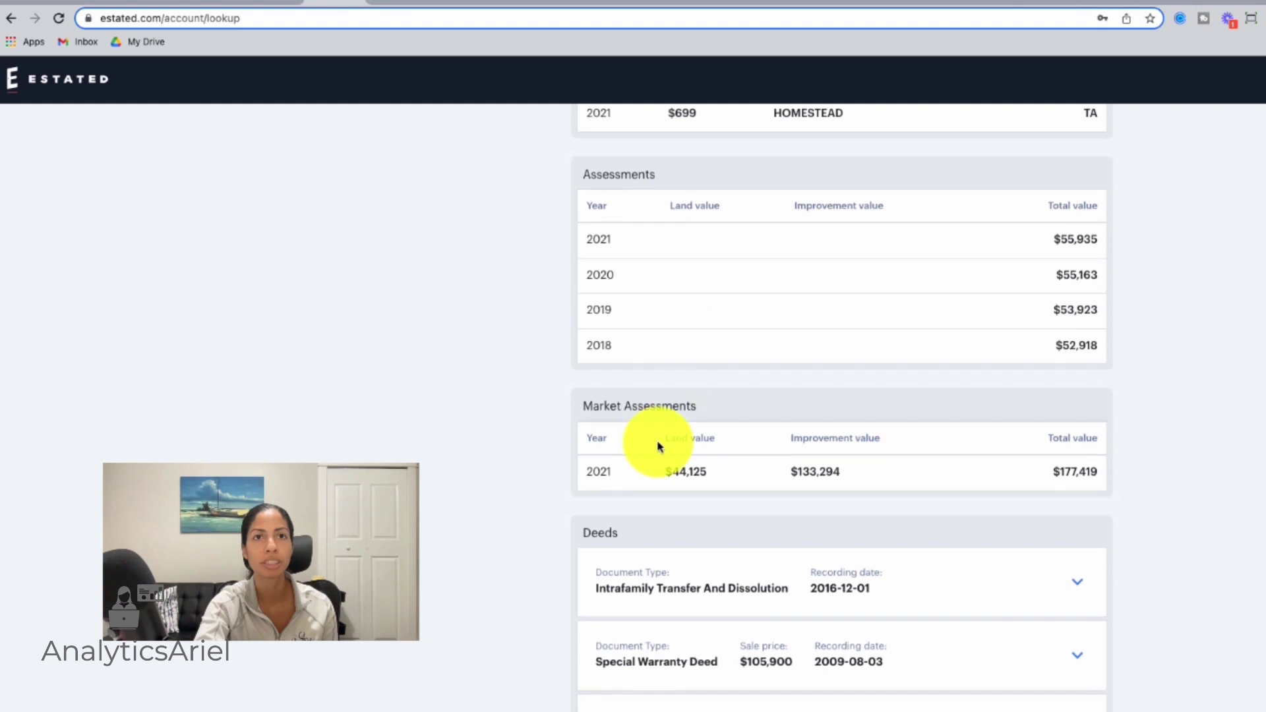
scroll(659, 445, down, 4)
scroll(1125, 438, down, 2)
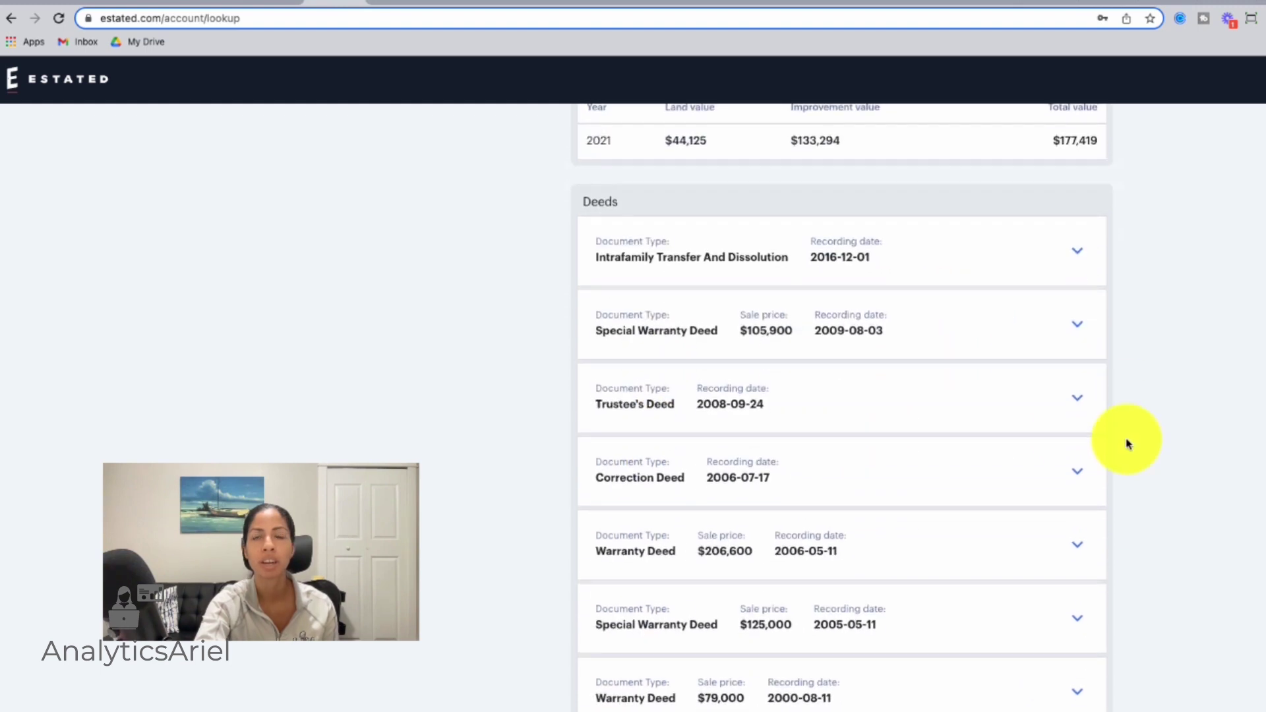
click(1077, 248)
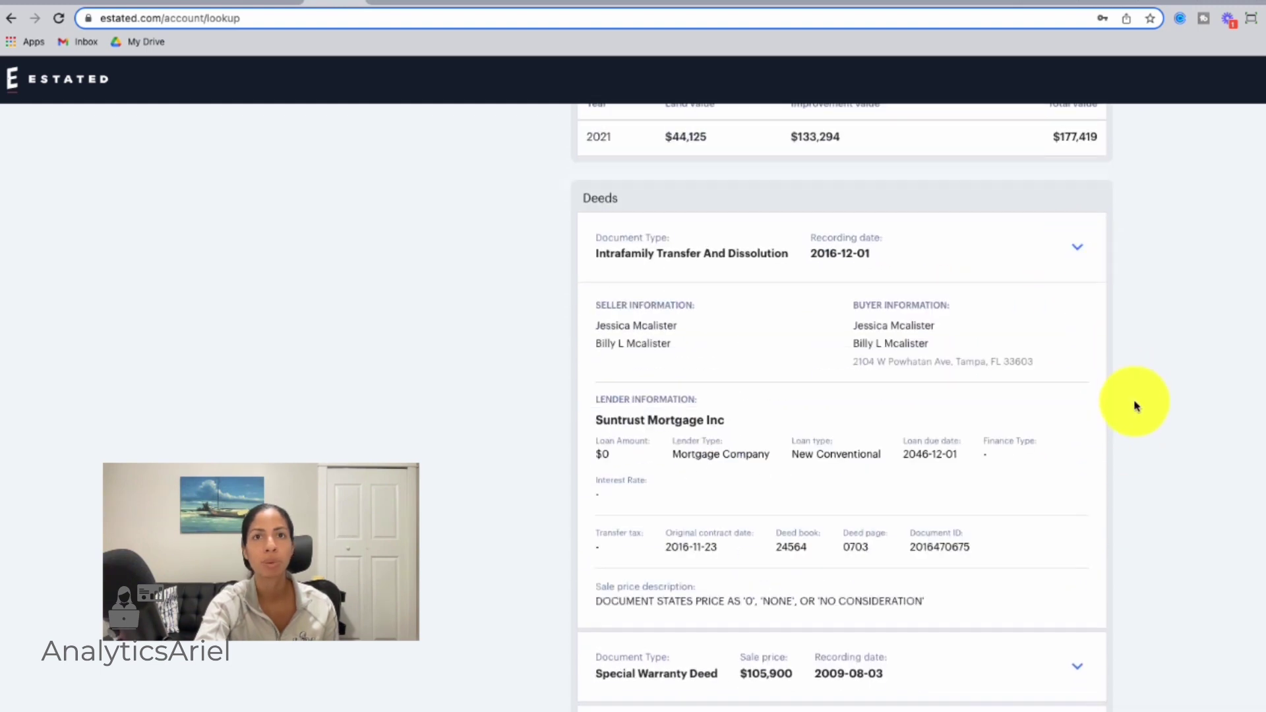
scroll(1135, 404, down, 2)
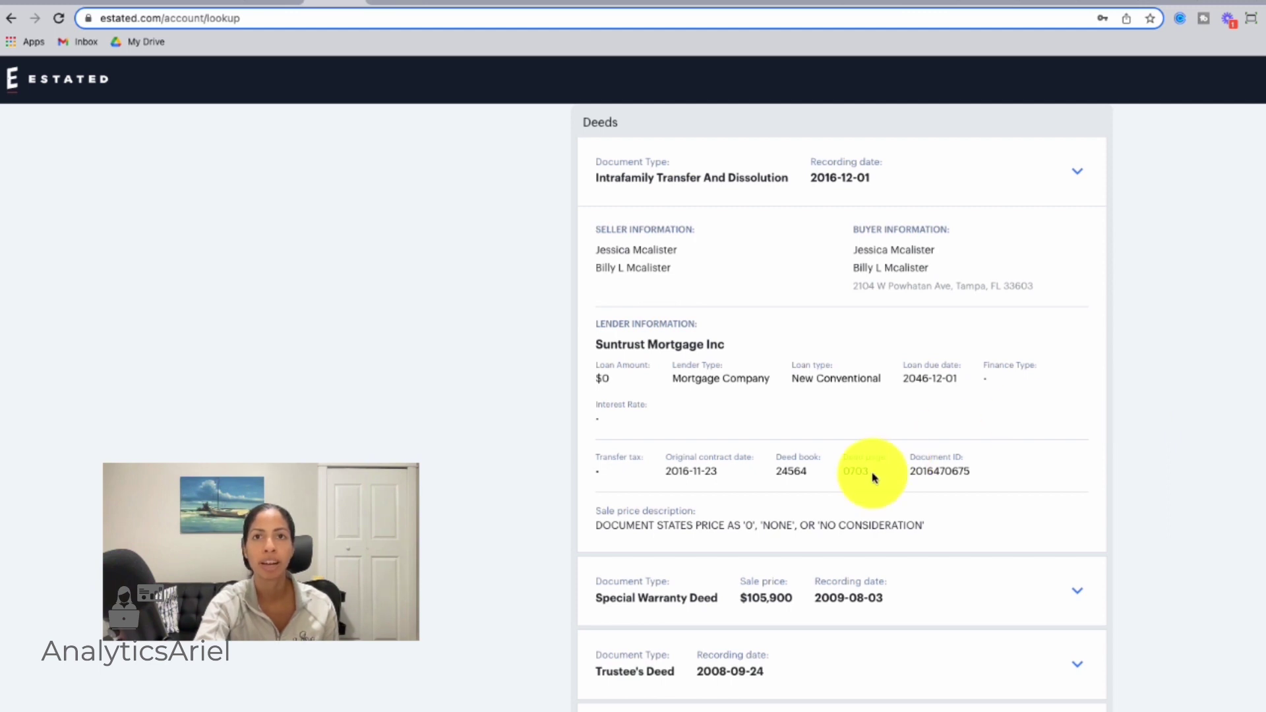
scroll(600, 560, down, 1)
scroll(601, 559, down, 1)
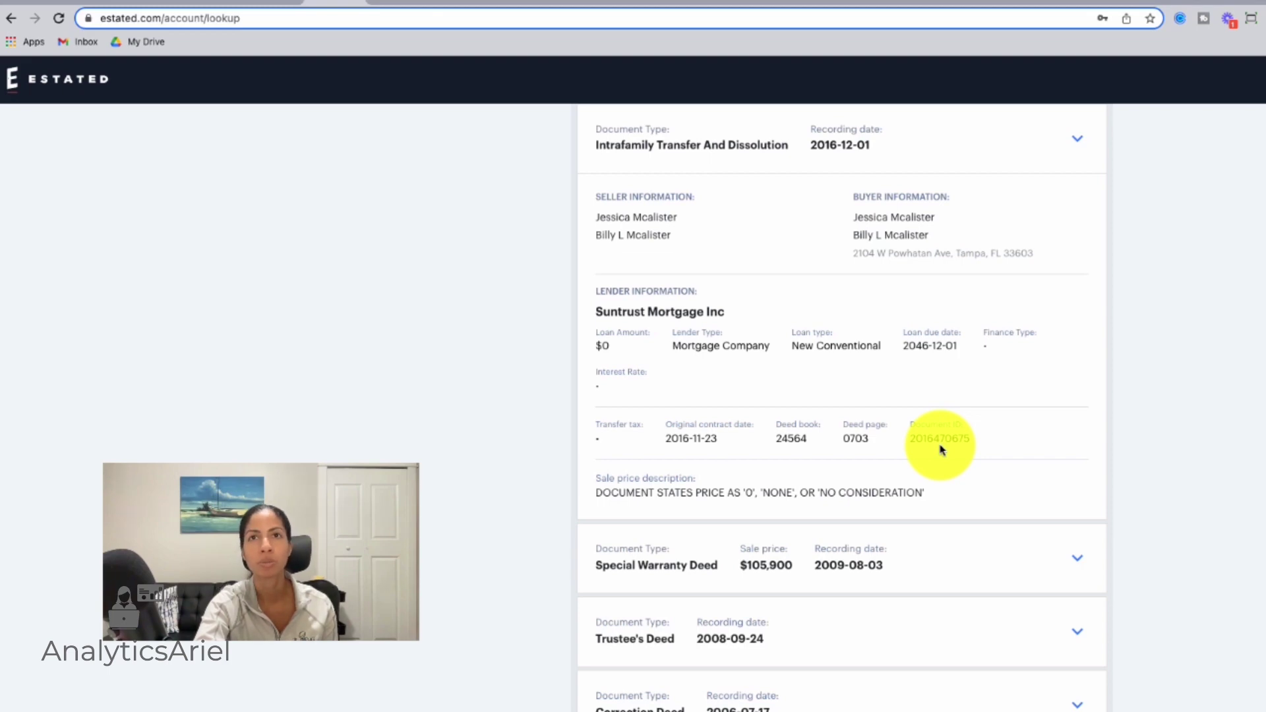
scroll(1236, 341, up, 15)
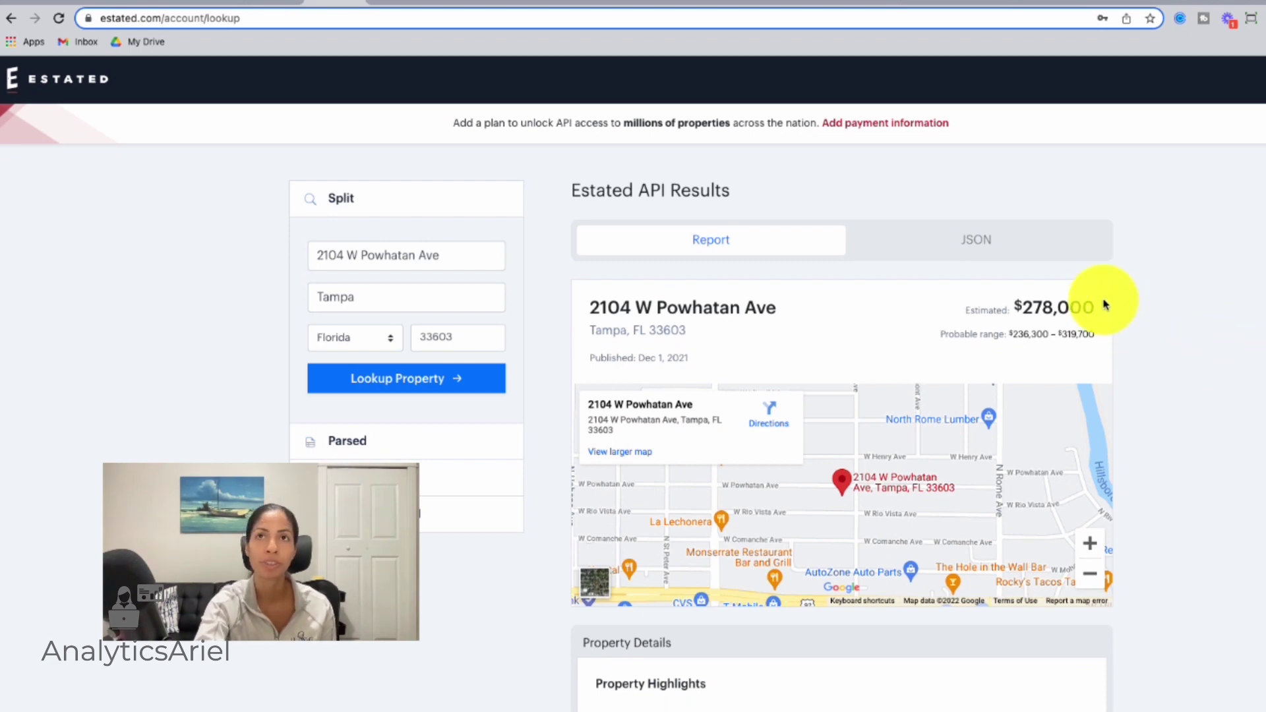
- Switch the property lookup to its JSON API request and response view
click(979, 254)
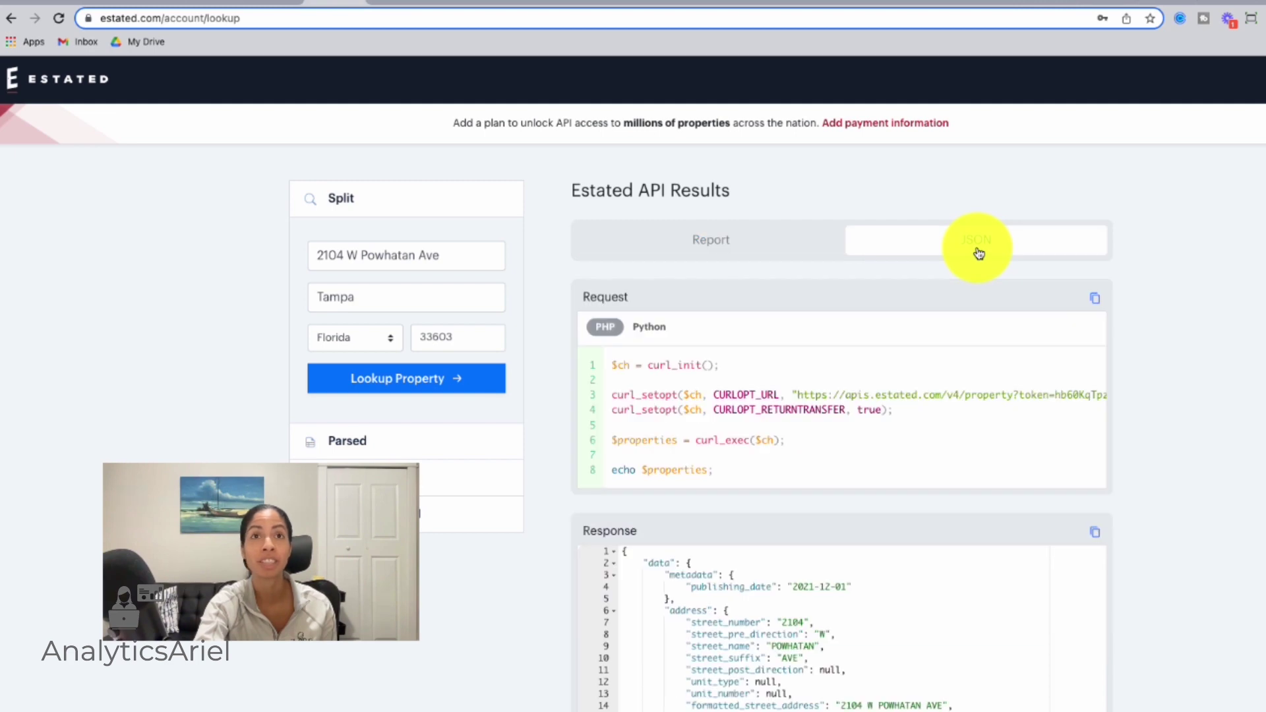
scroll(979, 254, down, 2)
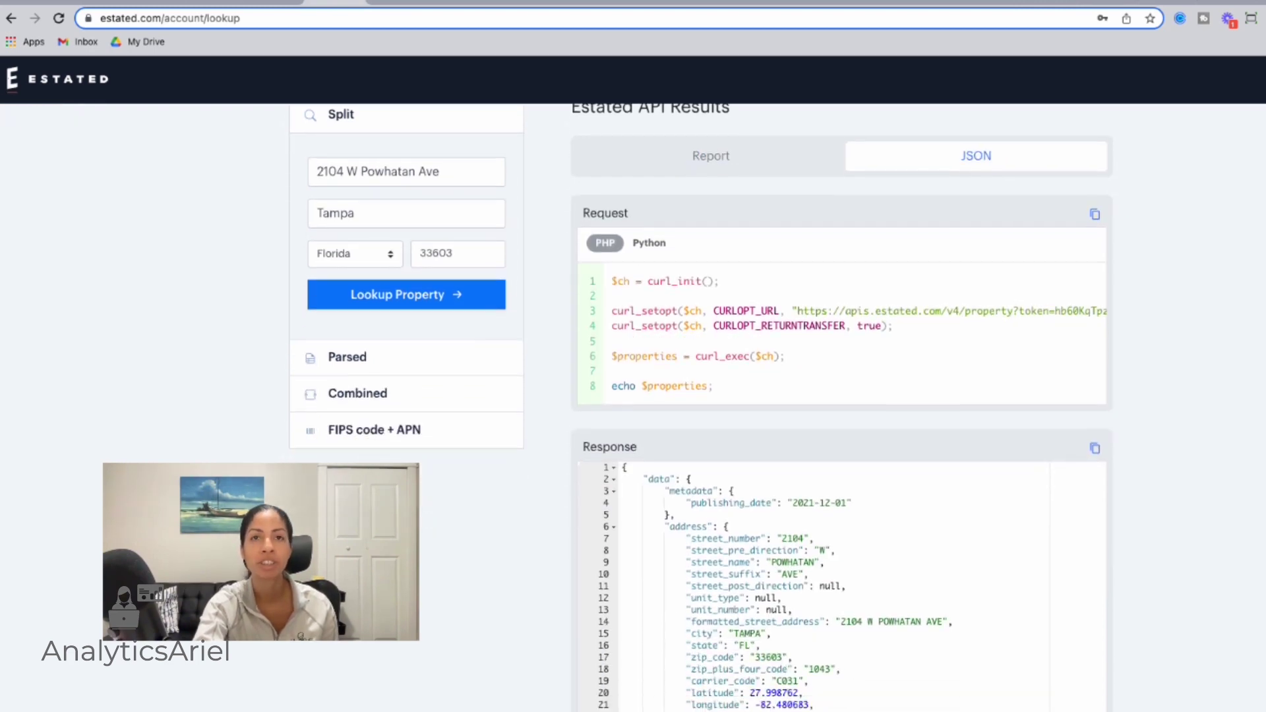
scroll(999, 485, down, 15)
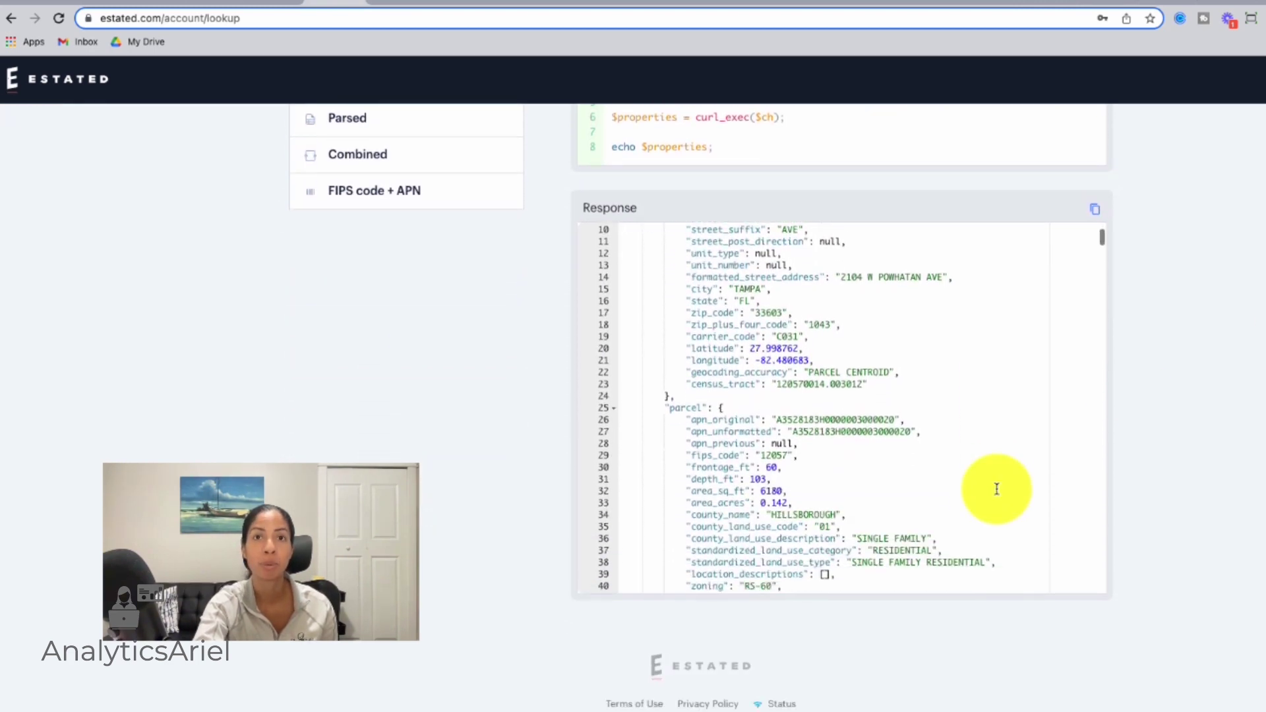
scroll(998, 489, down, 20)
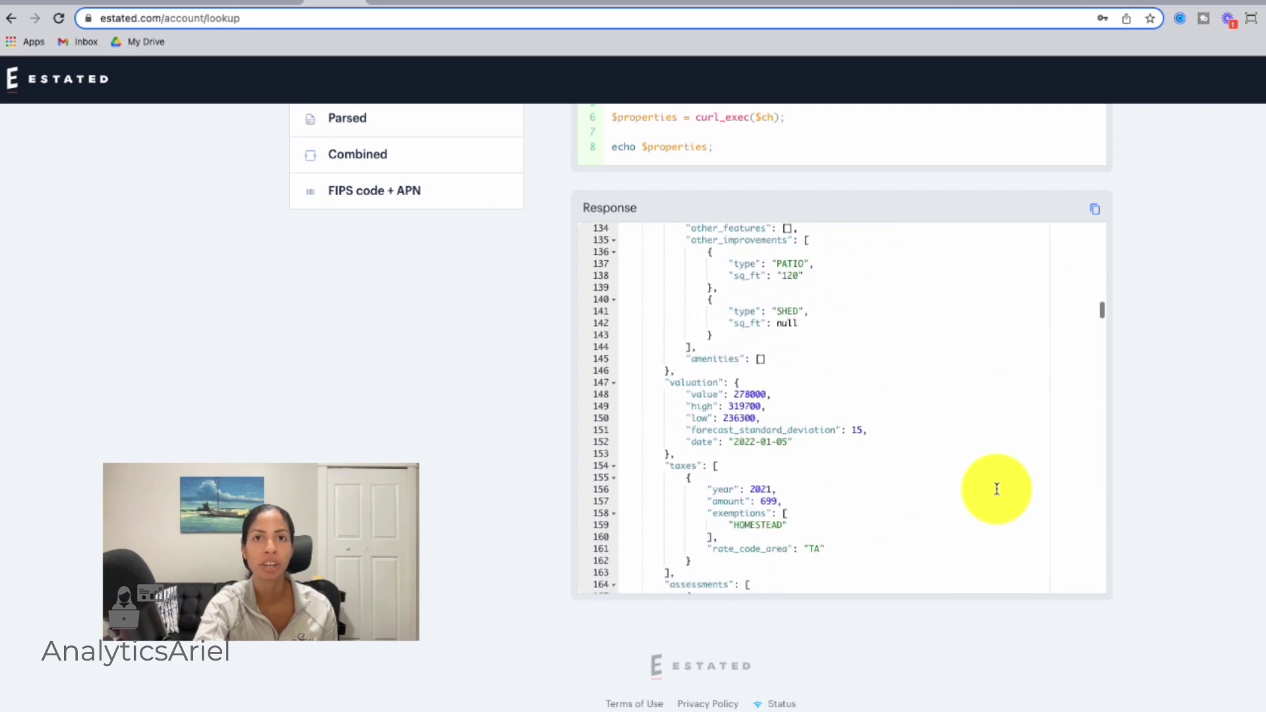
scroll(998, 489, down, 9)
scroll(998, 488, up, 4)
scroll(998, 489, down, 5)
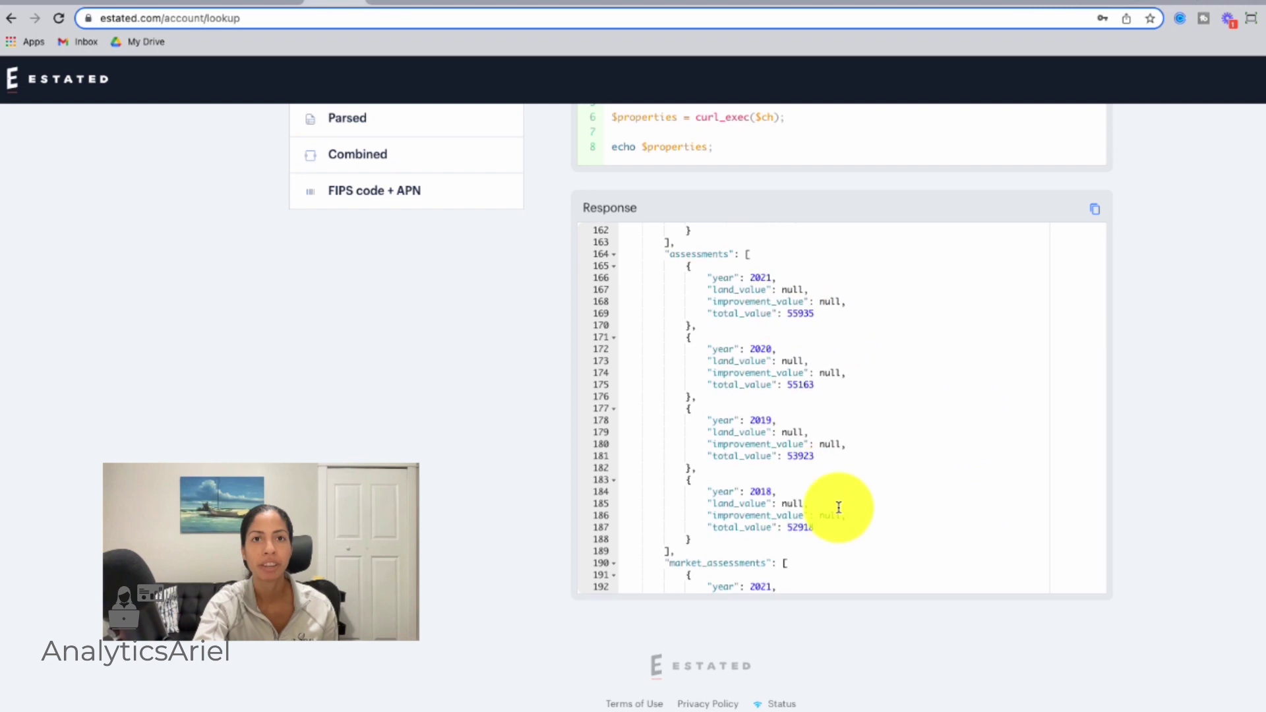
- Read to the end of the JSON response, showing metadata version 0.10.0-2.23.3 and no warnings
scroll(839, 507, down, 7)
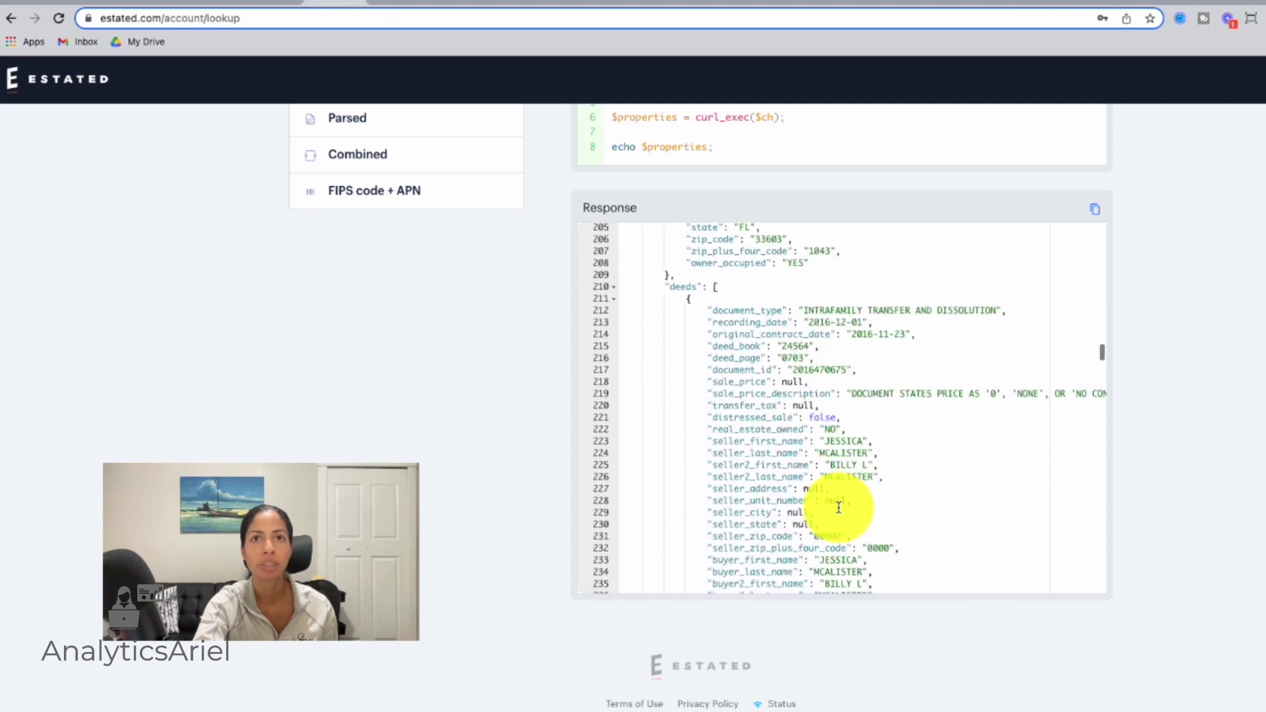
scroll(839, 507, down, 3)
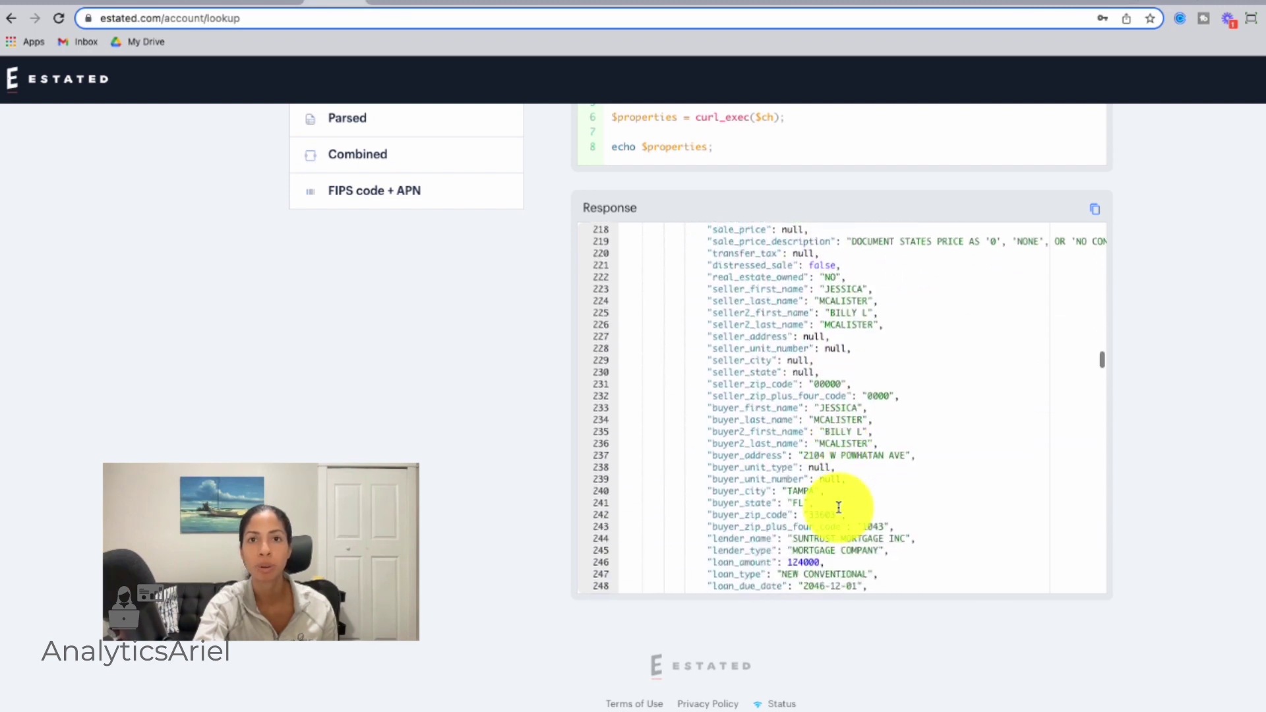
scroll(839, 507, down, 4)
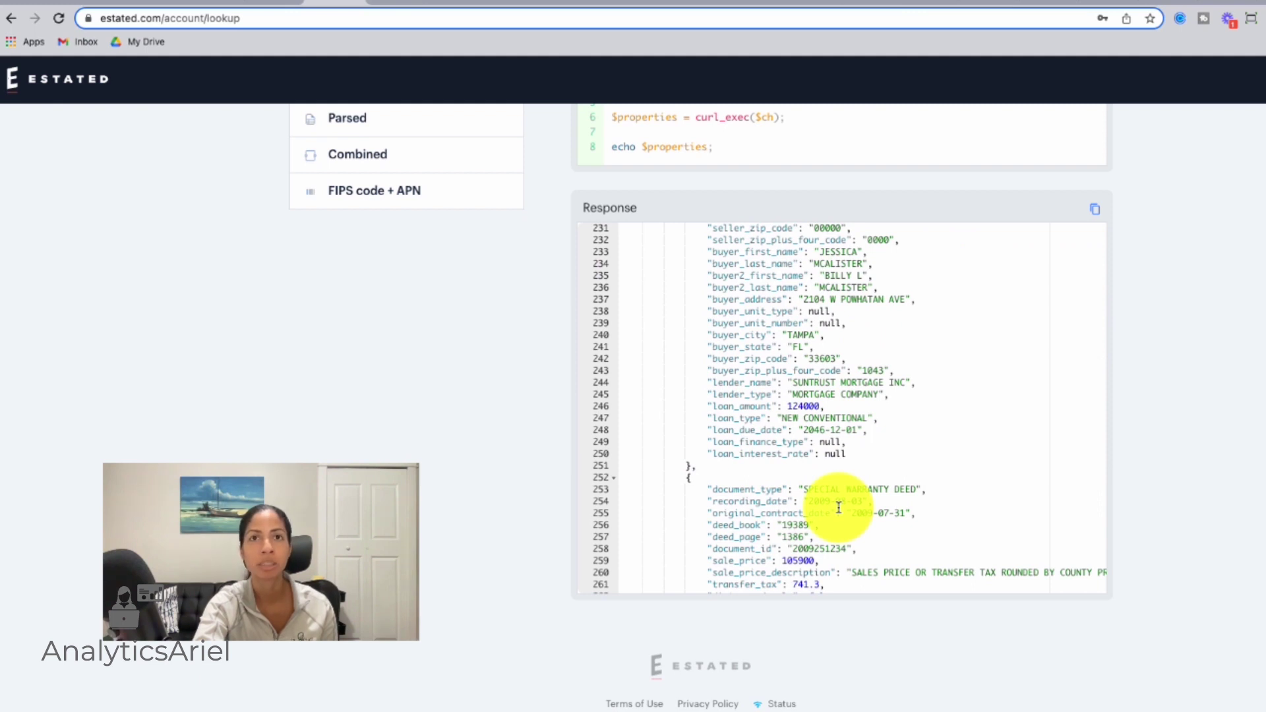
scroll(840, 507, down, 20)
scroll(839, 508, down, 20)
scroll(839, 507, down, 18)
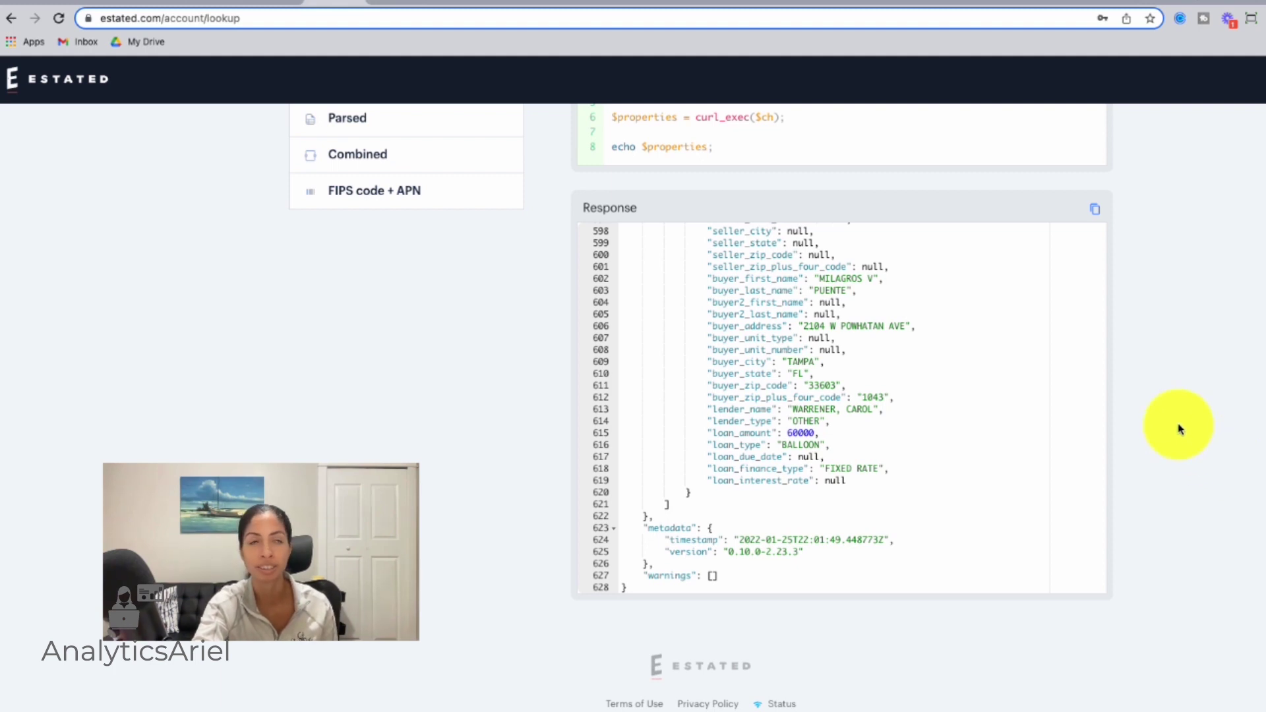
scroll(1180, 430, up, 5)
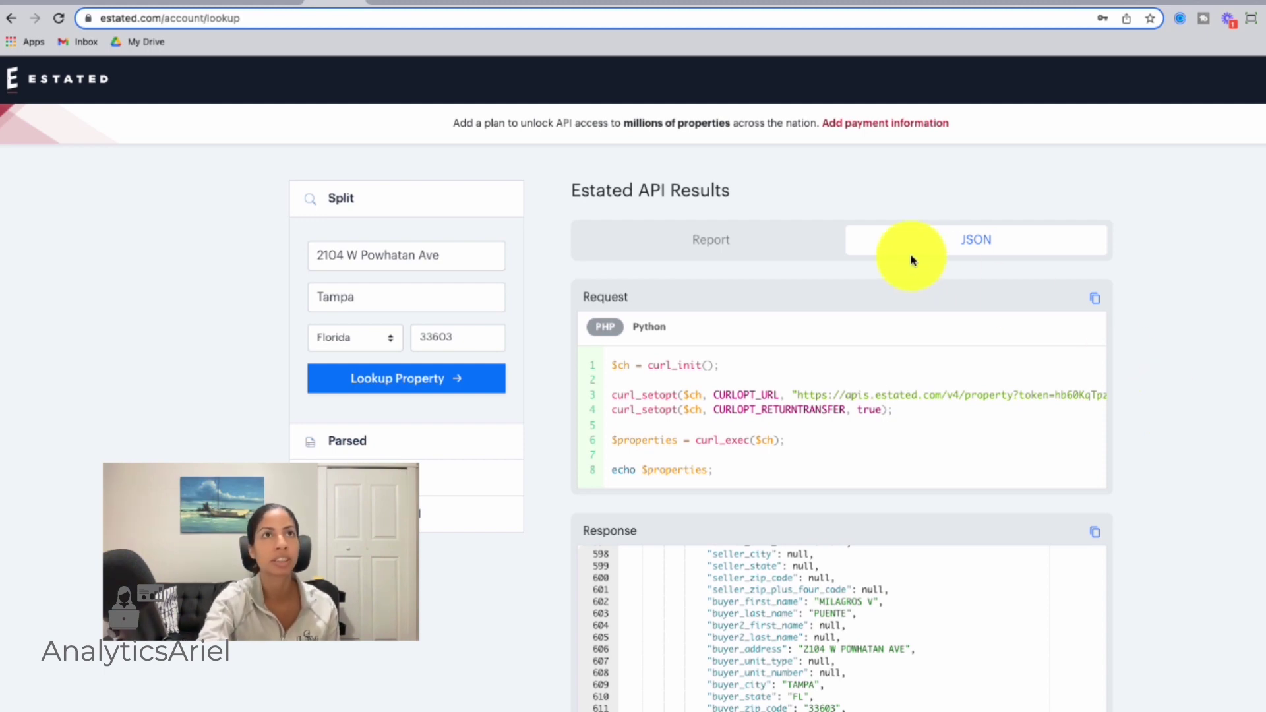
click(394, 3)
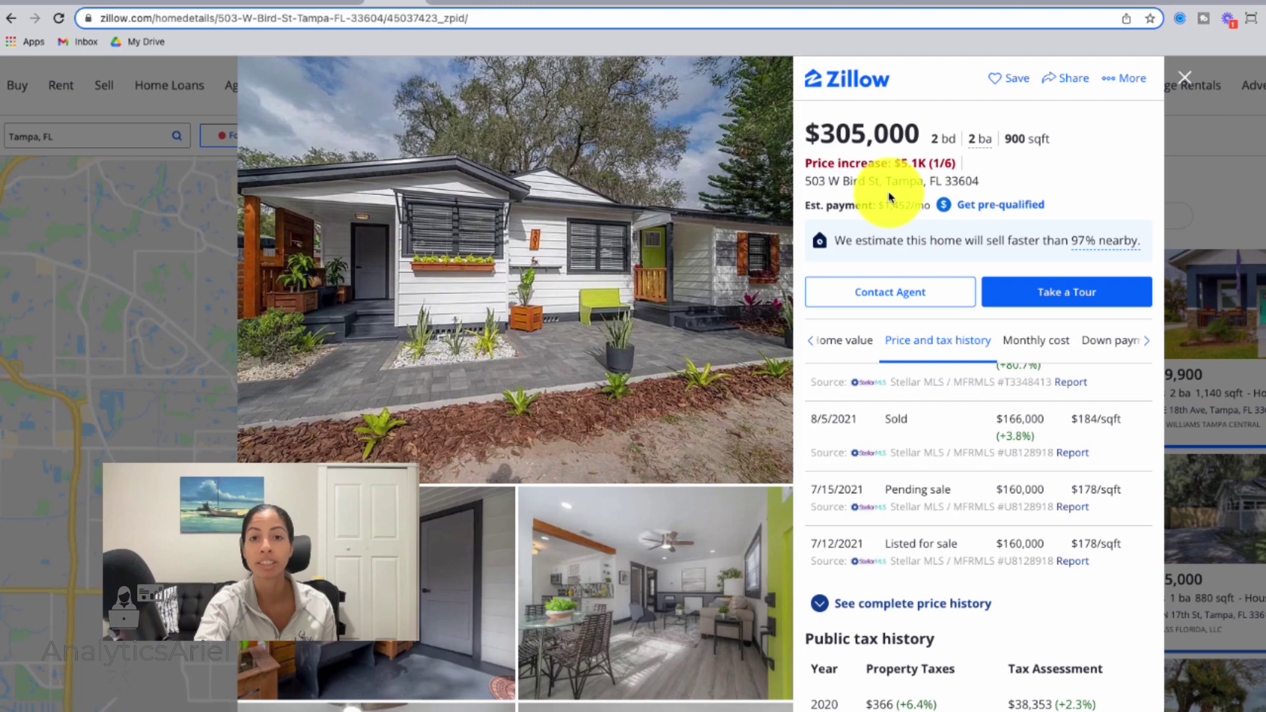
scroll(552, 490, down, 1)
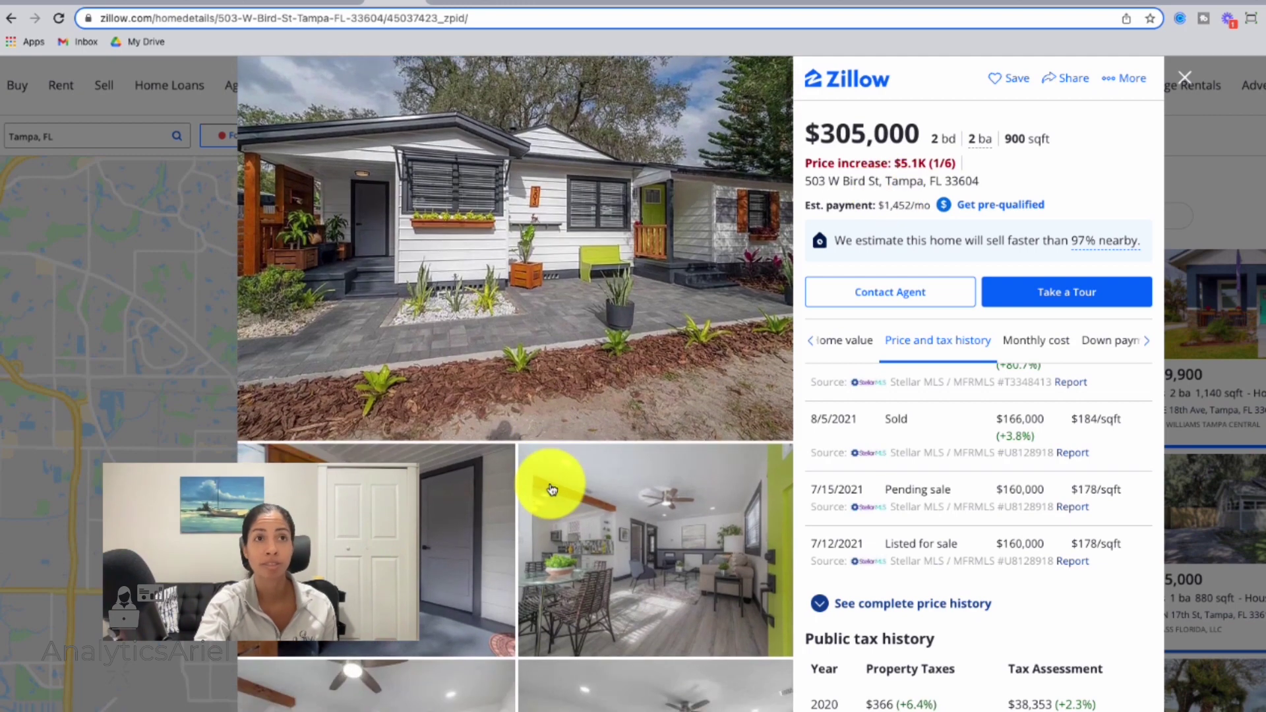
scroll(552, 489, down, 5)
scroll(552, 490, down, 8)
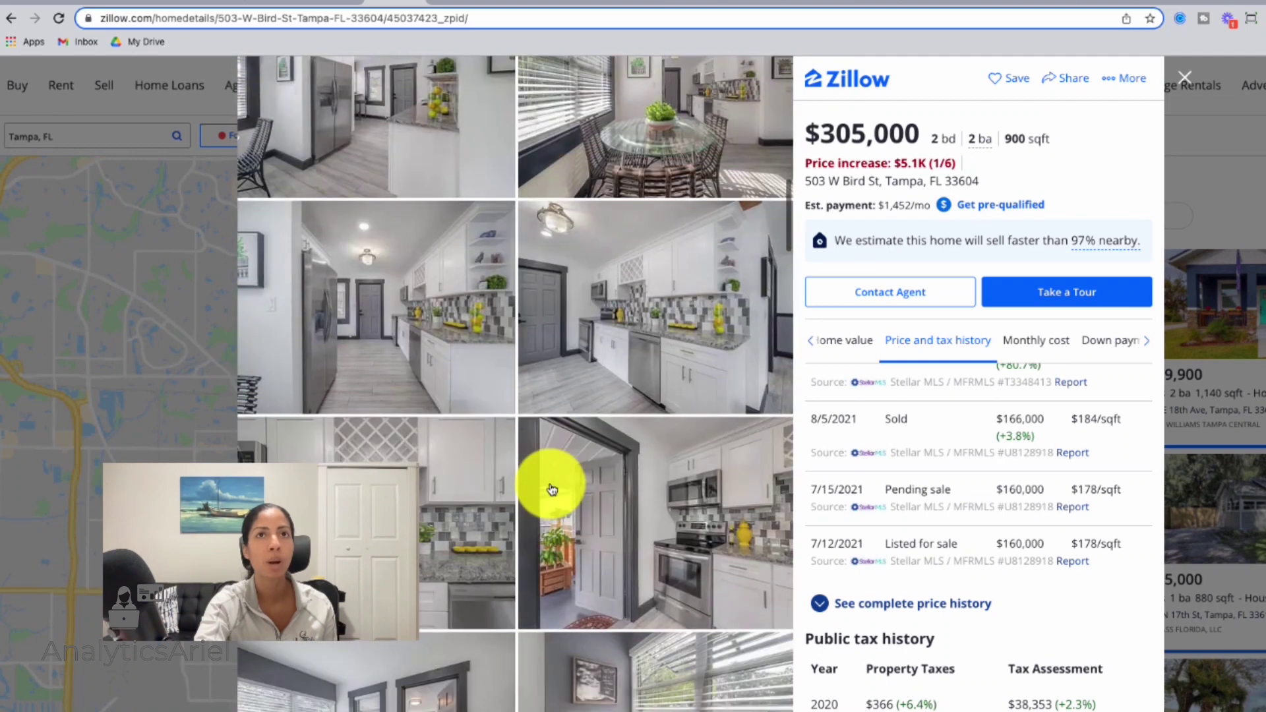
- Compare that price against Estated's $157,000 estimate (range $144,440–$169,560)
click(465, 5)
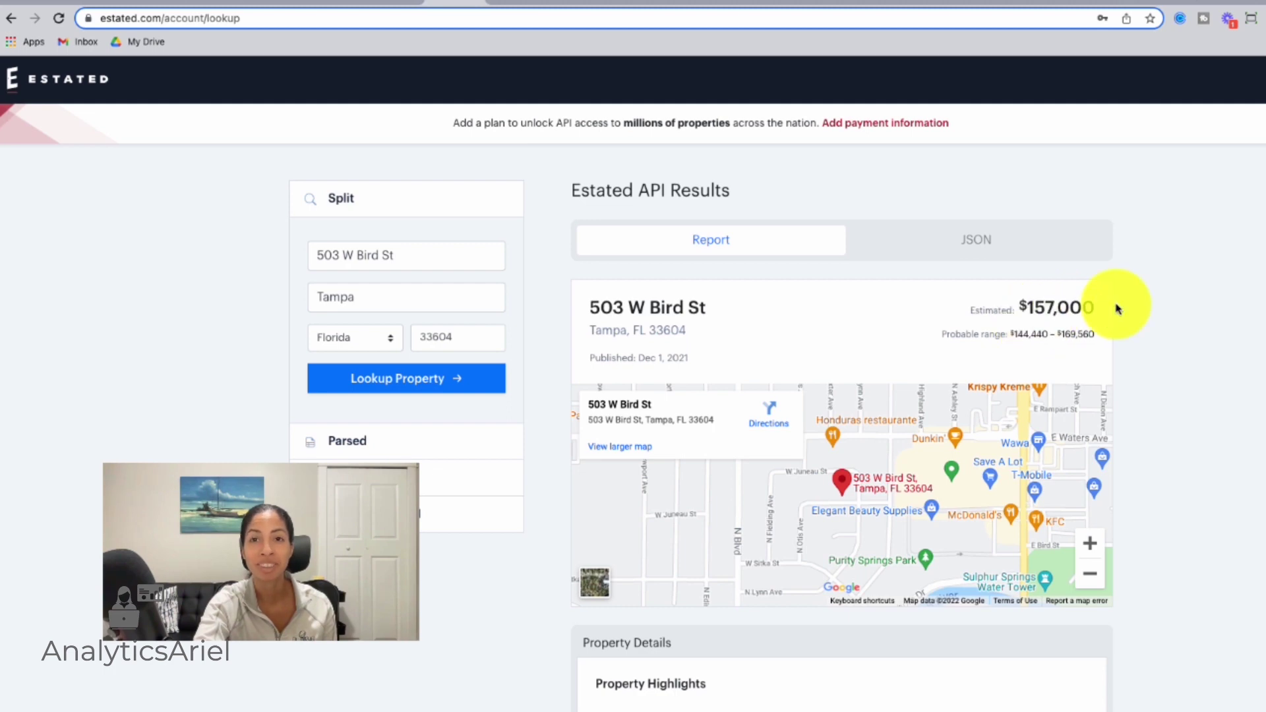
click(344, 6)
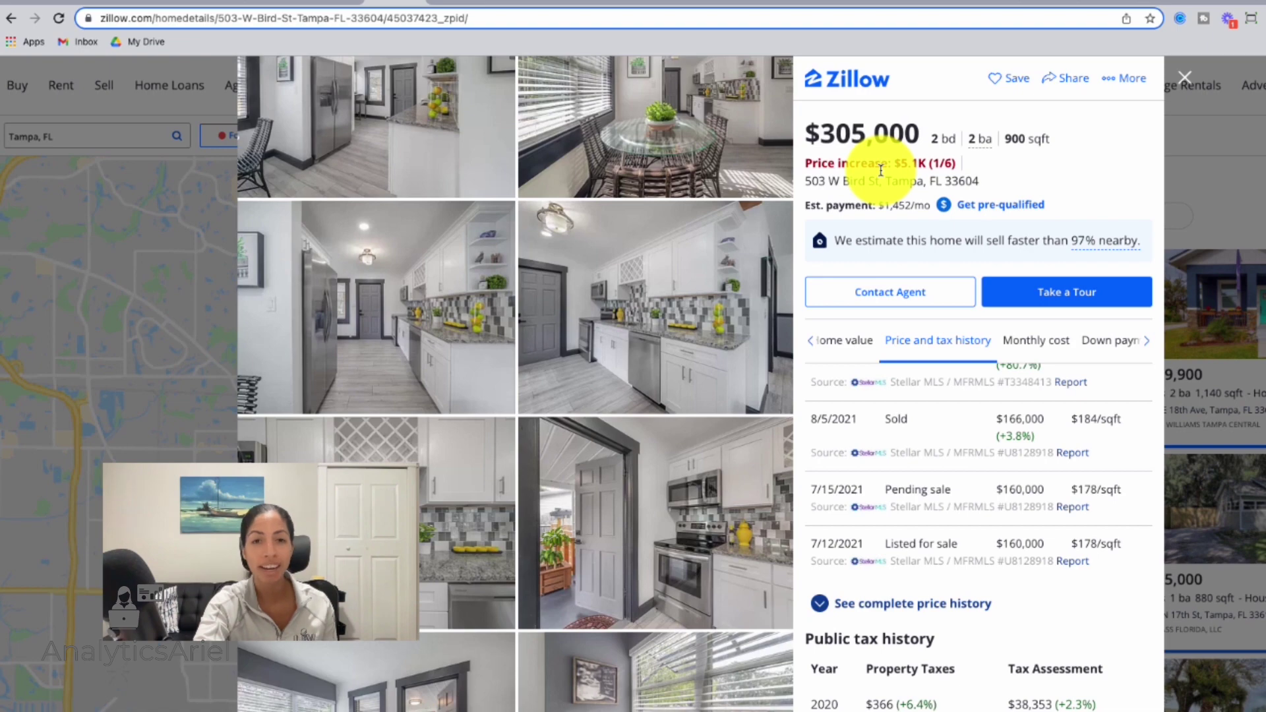
click(456, 3)
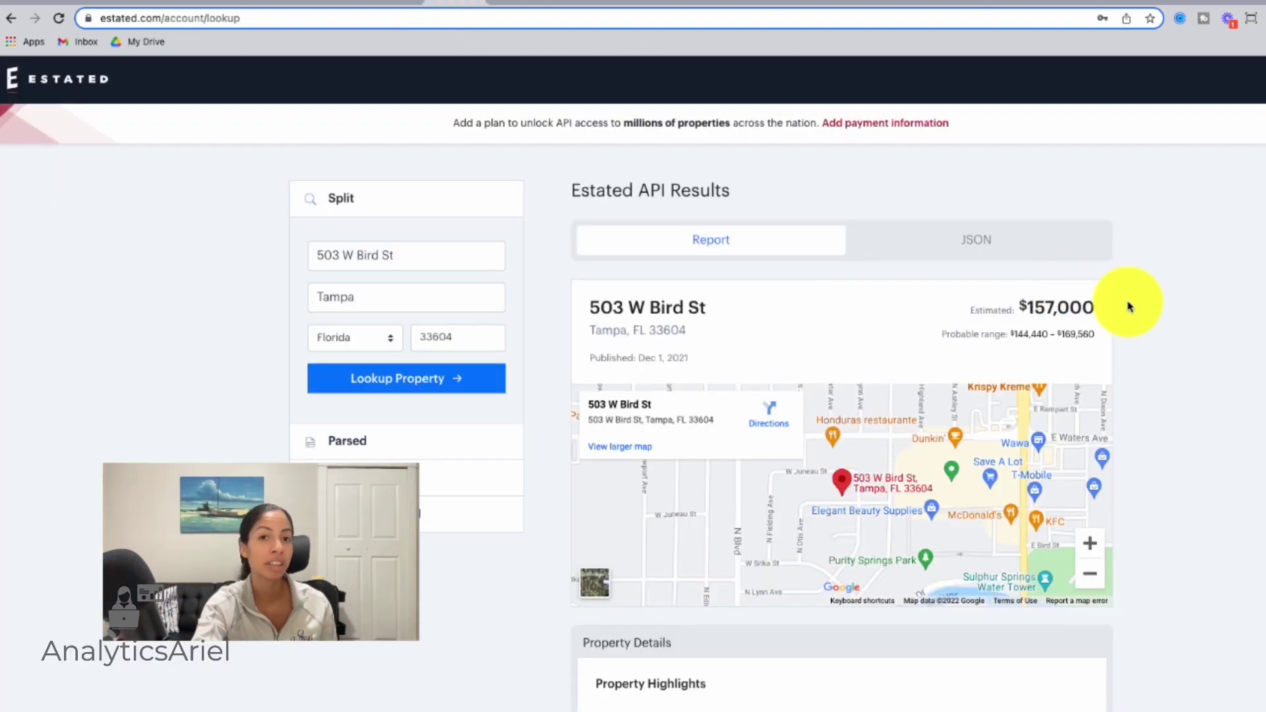